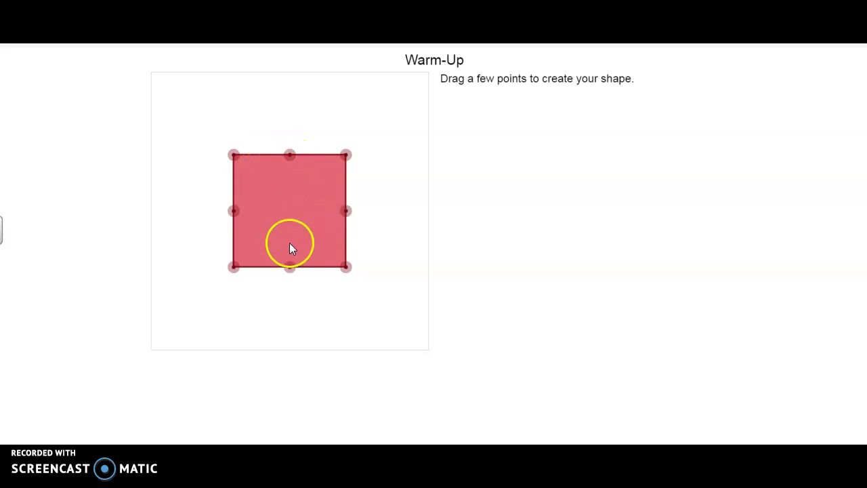
Pull the midpoints of all four sides of the square inward to form a four-pointed star
drag(289, 155, 286, 191)
drag(290, 267, 285, 223)
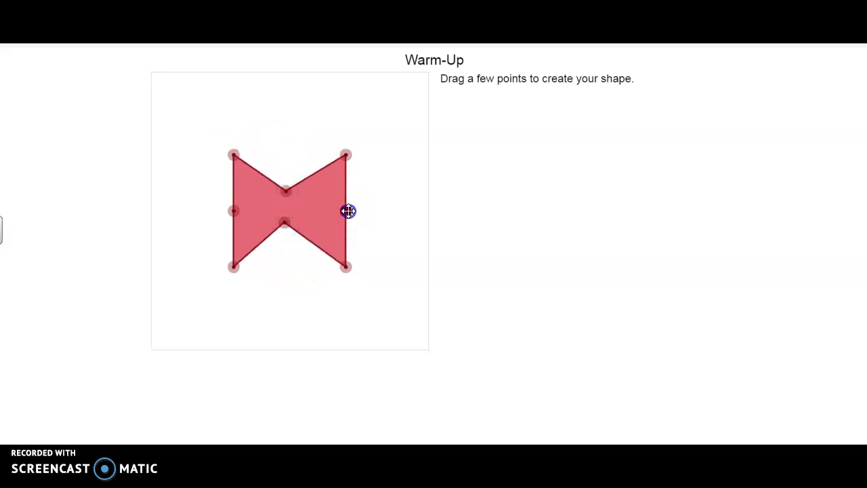
drag(346, 211, 315, 211)
drag(234, 210, 263, 207)
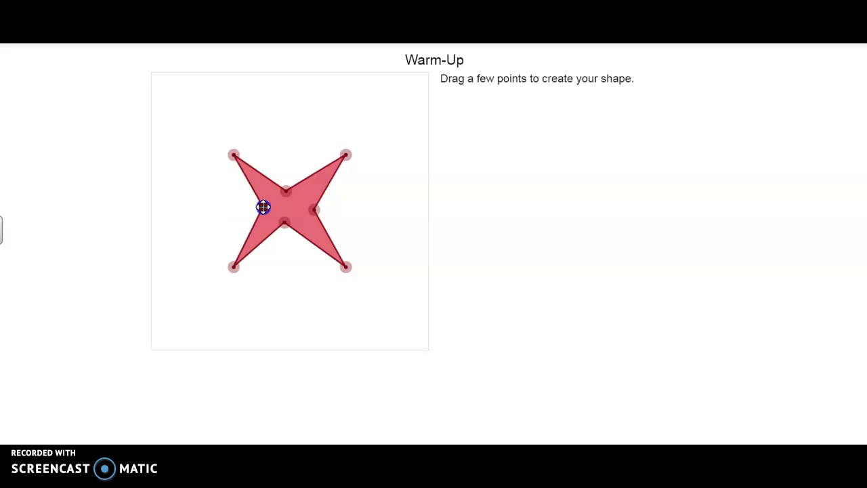
Stretch the star's four corner points outward and nudge its right inner point slightly toward the center
drag(233, 155, 201, 125)
drag(353, 161, 383, 120)
drag(346, 265, 367, 294)
drag(234, 266, 184, 318)
mouse_move(314, 210)
mouse_down()
mouse_move(306, 203)
mouse_move(310, 211)
mouse_up()
click(284, 223)
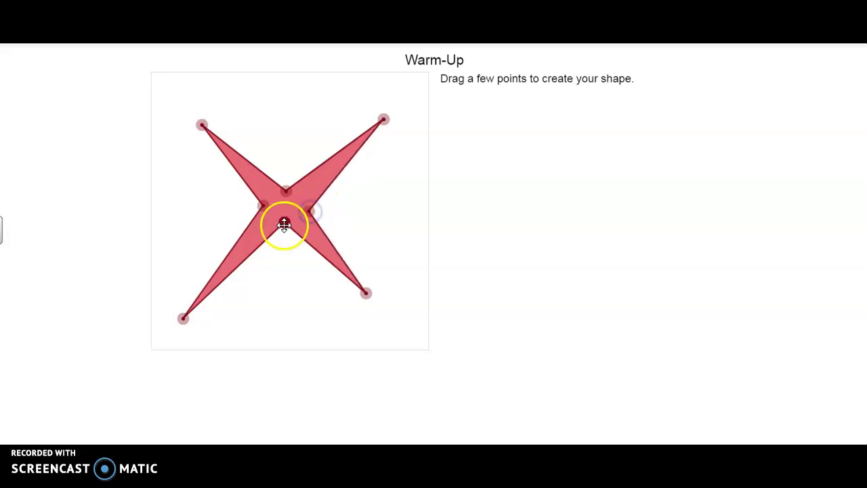
Make the star irregular by shifting its lower-left, upper-right and lower-right tips and moving its top inner point up and to the right
drag(181, 311, 152, 272)
drag(384, 119, 402, 153)
click(372, 290)
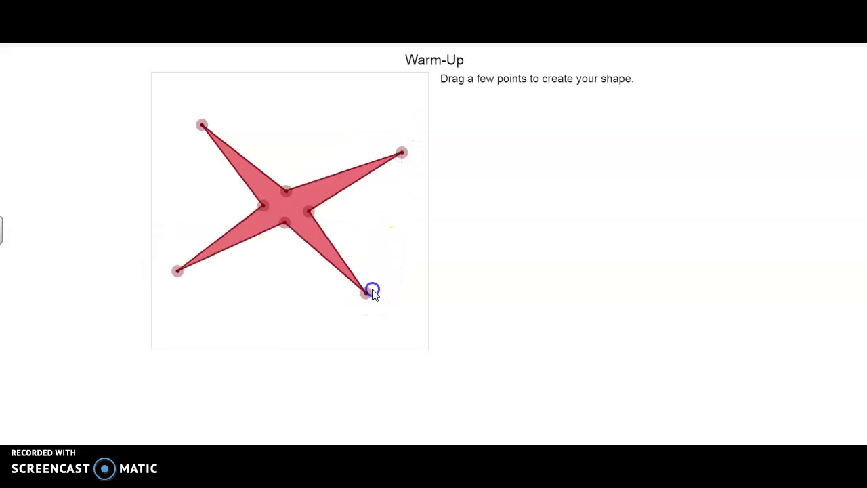
drag(366, 294, 333, 323)
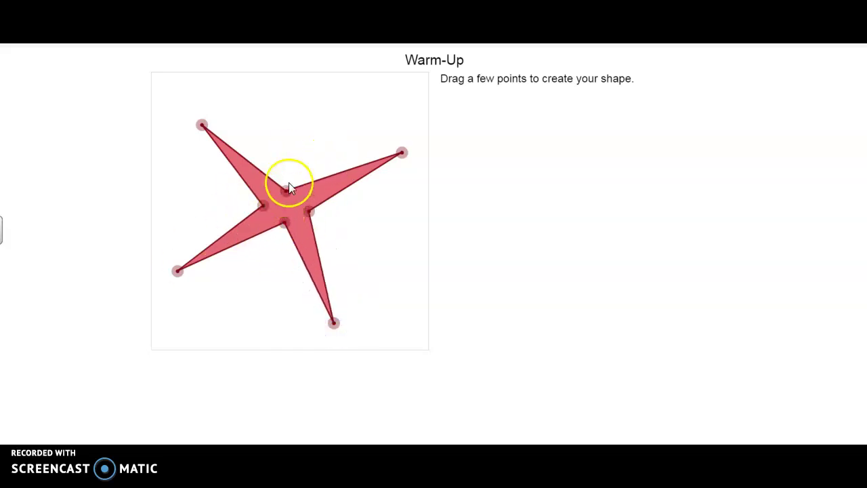
drag(286, 189, 307, 172)
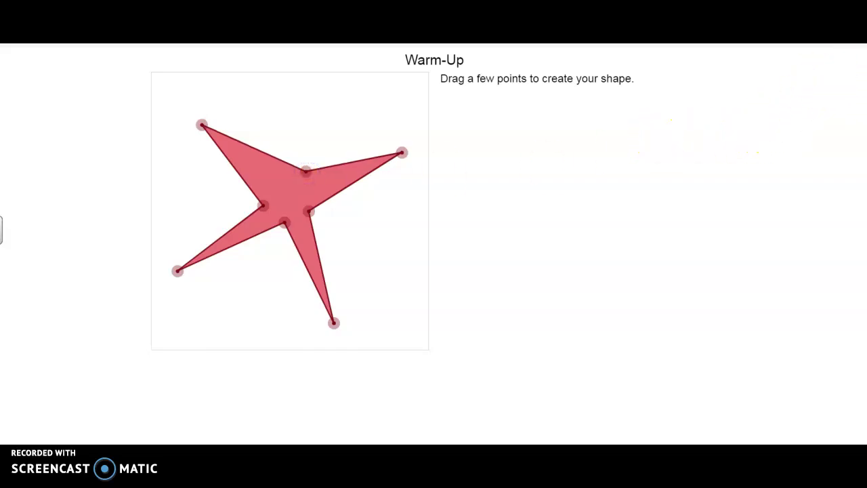
Advance to Shape Shifter #1 and play its animation twice
click(833, 60)
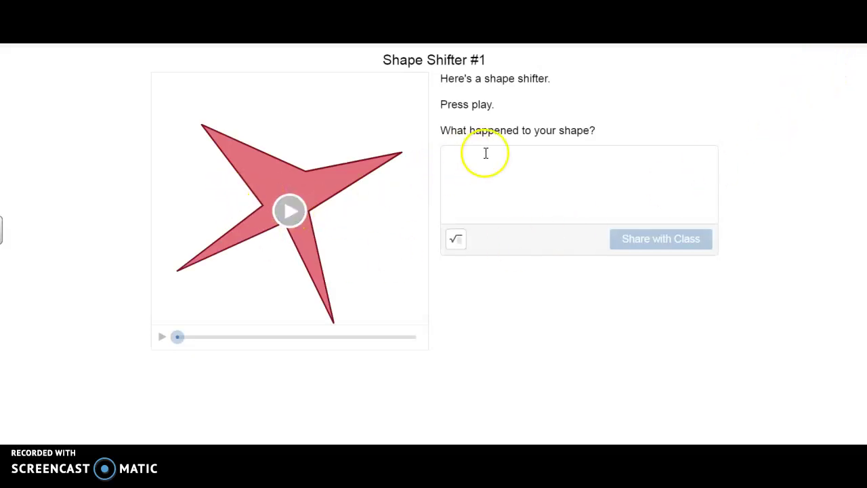
click(292, 212)
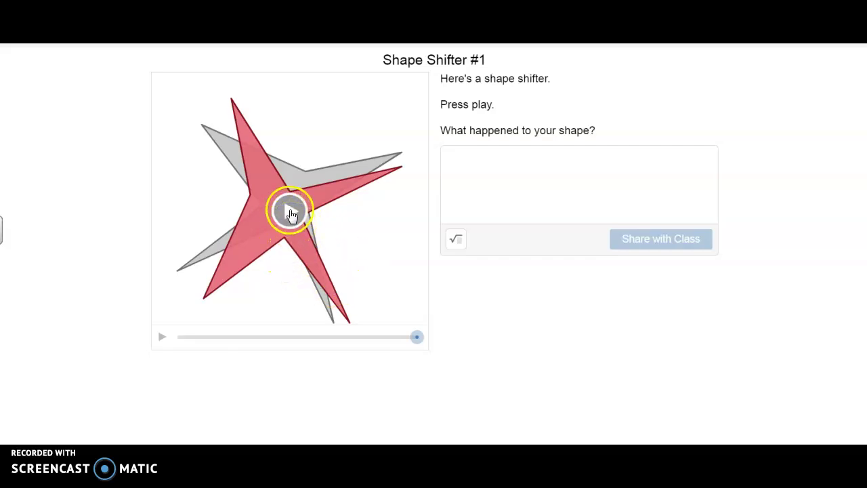
click(290, 212)
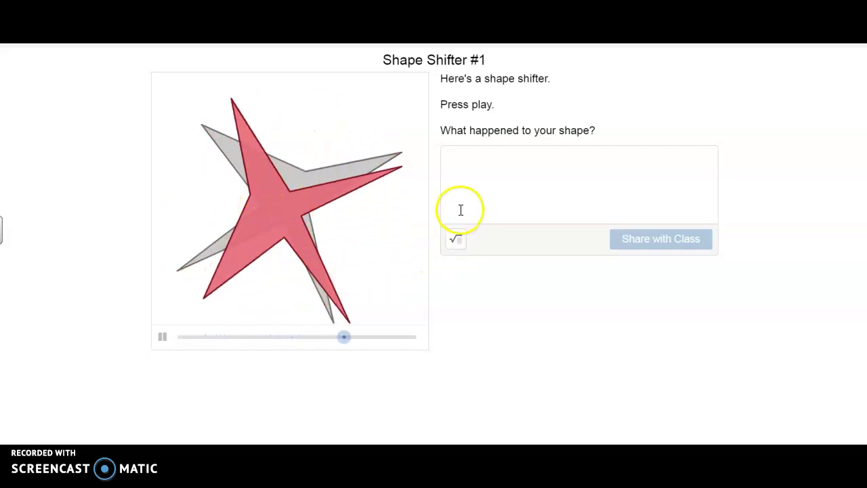
Answer Shape Shifter #1 with "The object..." followed by the list of transformation words from "slide, glide, shift" to "get smaller, get bigger …"
click(461, 158)
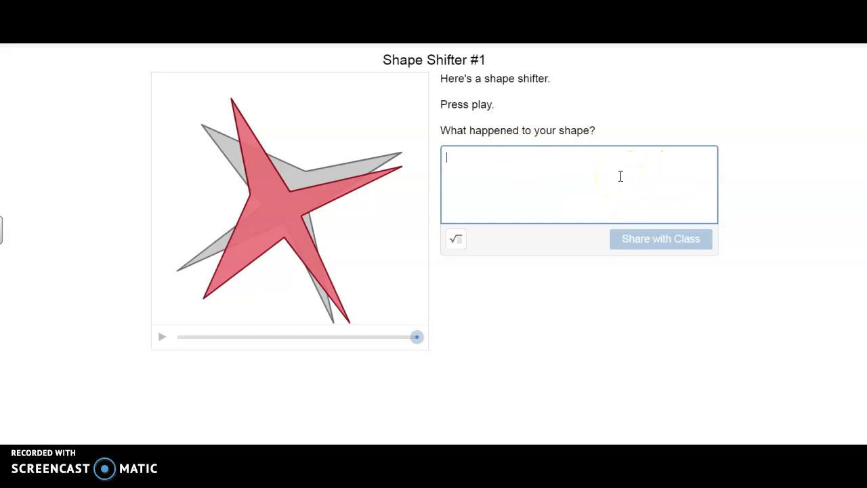
text(The object...)
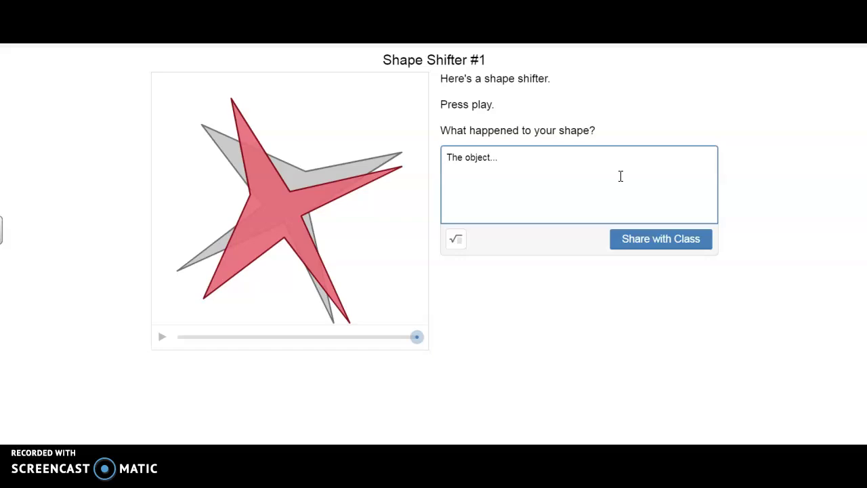
text(slide, glide, shift, move, slip, spin, rotate, twirl, twist, revolve, turn, flip, reflect, mirror, replicate, squash, flatten, shrink, grow, get smaller, get bigger ...)
mouse_move(288, 209)
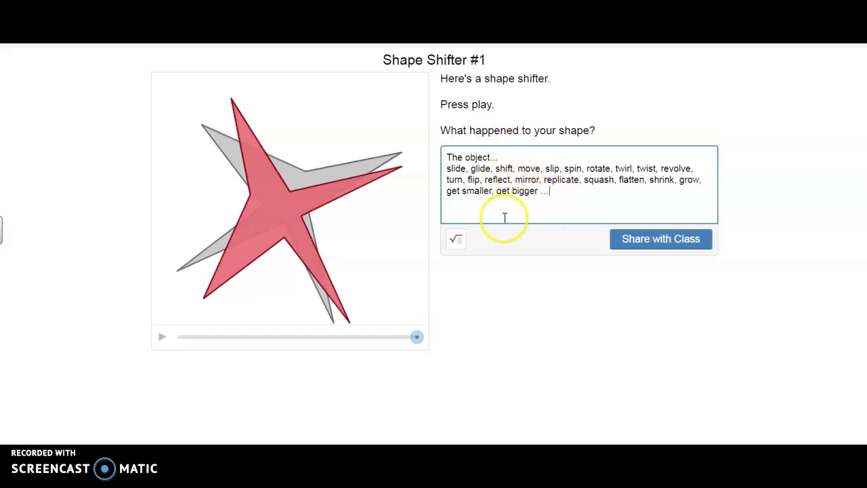
key(Return)
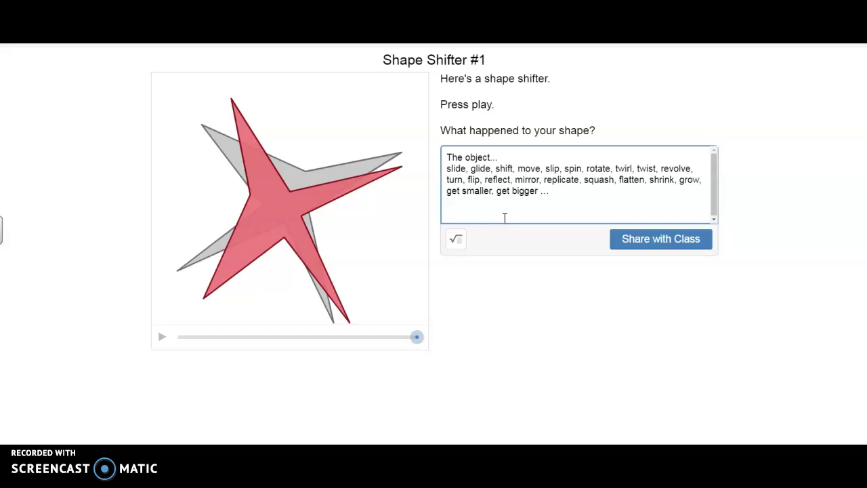
key(BackSpace)
key(BackSpace)
key(BackSpace)
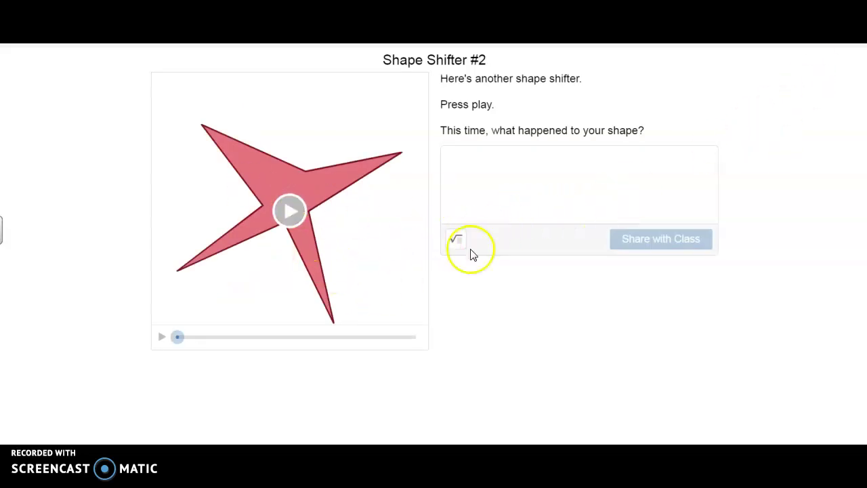
Play the Shape Shifter #2 animation and answer with the list of transformation words from "slide, glide, shift" to "get smaller, get bigger …"
click(291, 213)
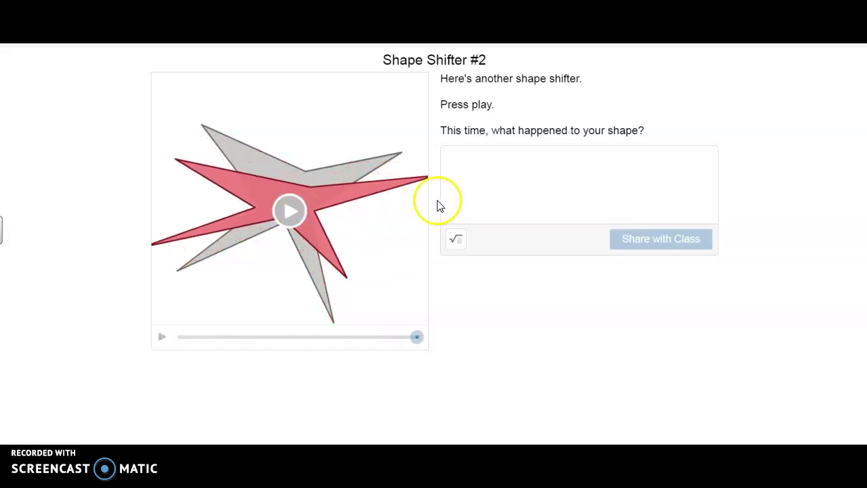
click(467, 176)
text(slide, glide, shift, move, slip, spin, rotate, twirl, twist, revolve, turn, flip, reflect, mirror, replicate, squash, flatten, shrink, grow, get smaller, get bigger …)
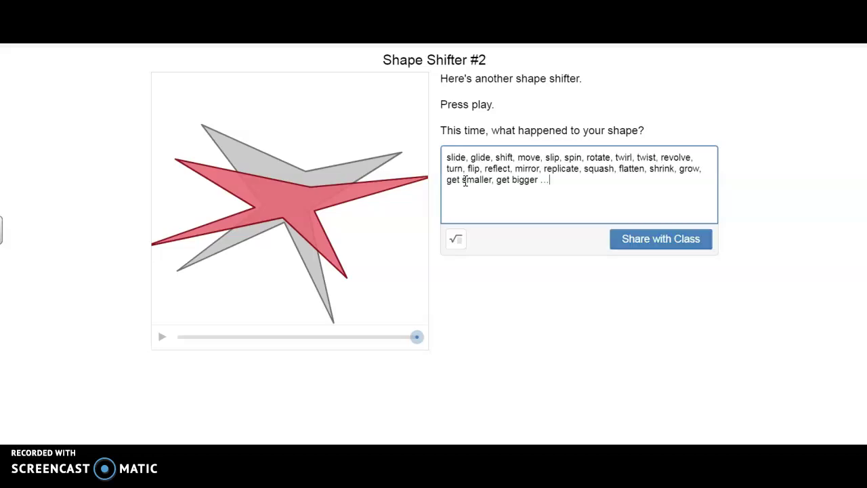
mouse_move(301, 197)
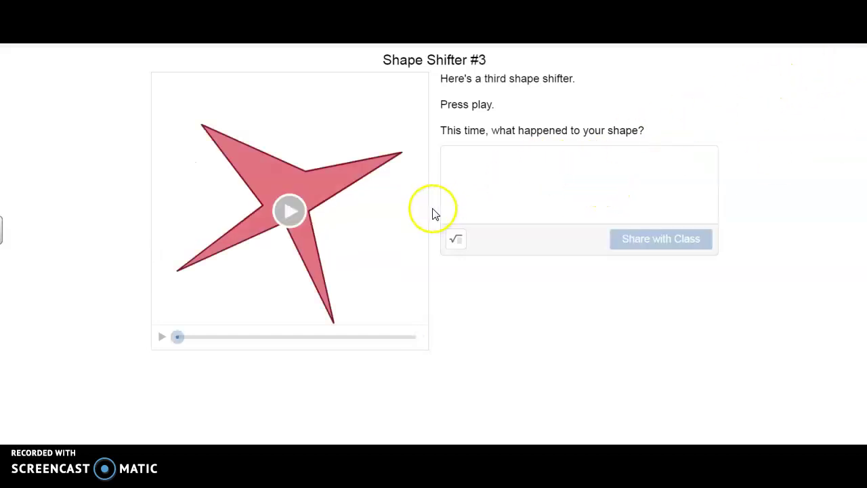
Play the Shape Shifter #3 animation twice and answer with the transformation word list starting "slide, glide, shift, move, slip, spin"
click(296, 214)
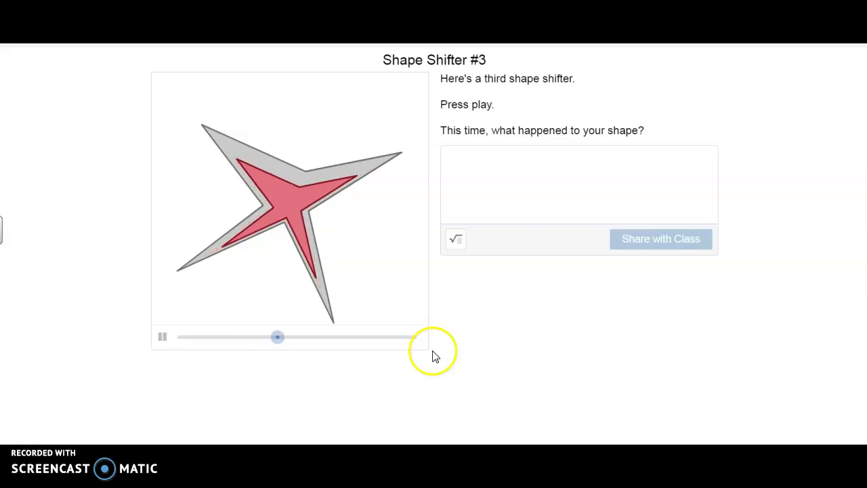
mouse_move(293, 264)
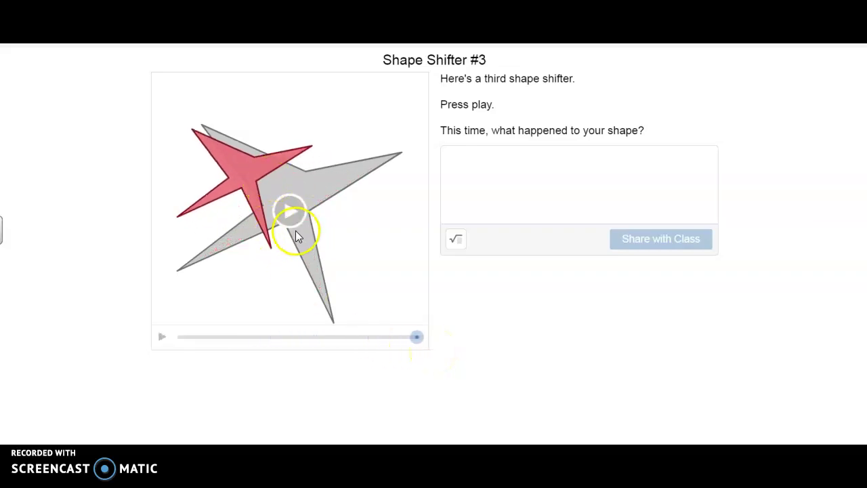
click(291, 213)
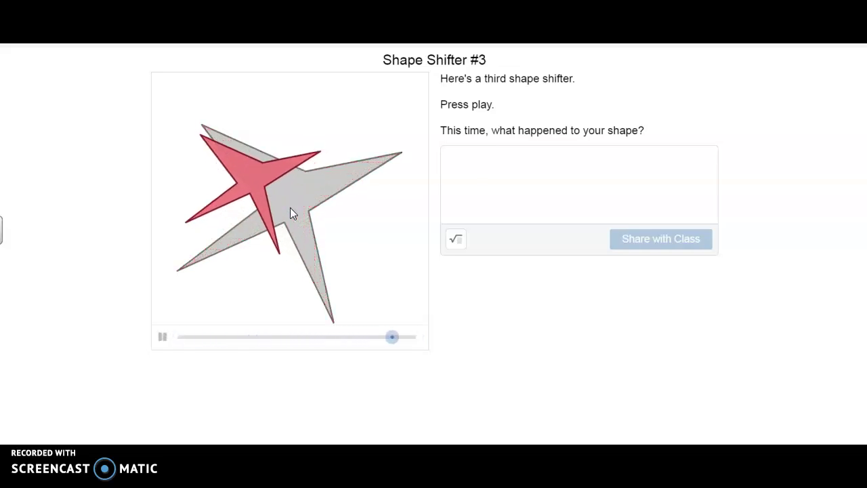
click(481, 181)
click(479, 170)
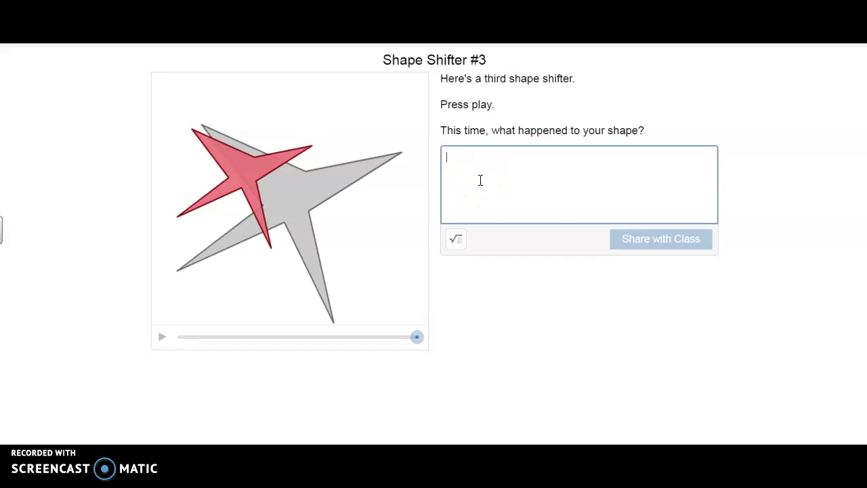
text(slide, glide, shift, move, slip, spin, rotate, twirl, twist, revolve, turn, flip, reflect, mirror, replicate, squash, flatten, shrink, grow, get smaller, get bigger …)
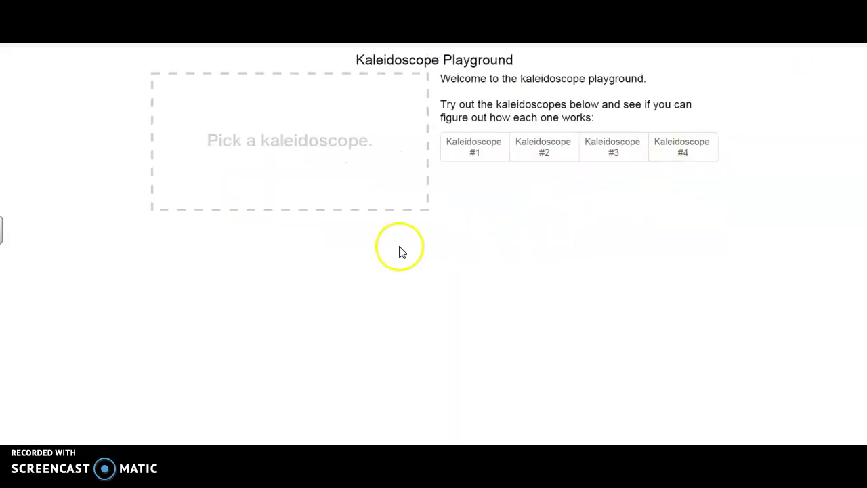
Choose Kaleidoscope #1 and sketch a freehand blue curved shape in its drawing area
click(480, 151)
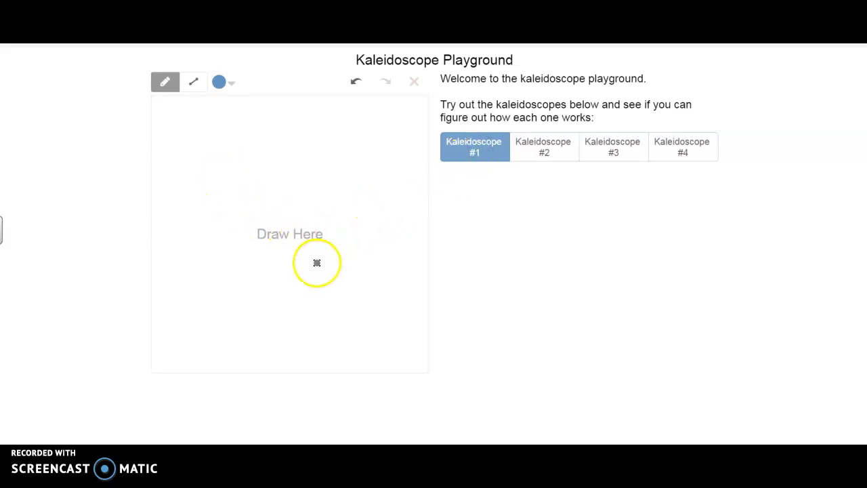
mouse_move(269, 245)
mouse_down()
mouse_move(251, 187)
mouse_move(197, 196)
mouse_move(194, 242)
mouse_move(277, 294)
mouse_move(300, 184)
mouse_move(265, 183)
mouse_move(262, 175)
mouse_up()
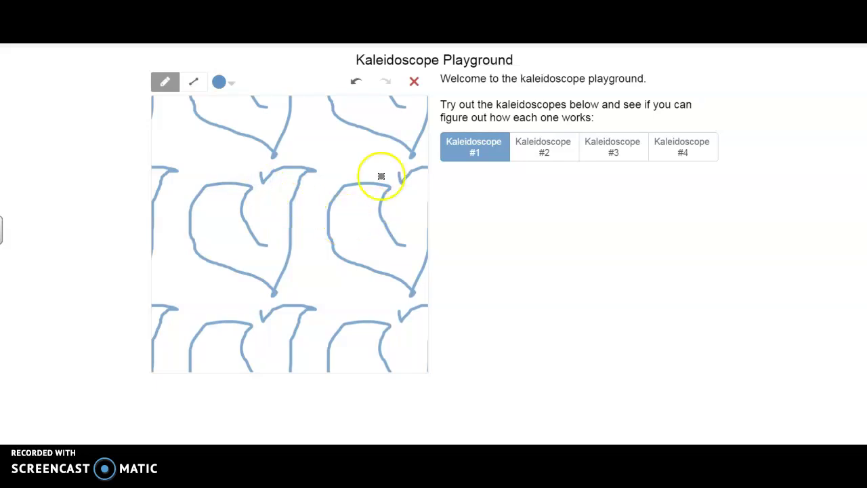